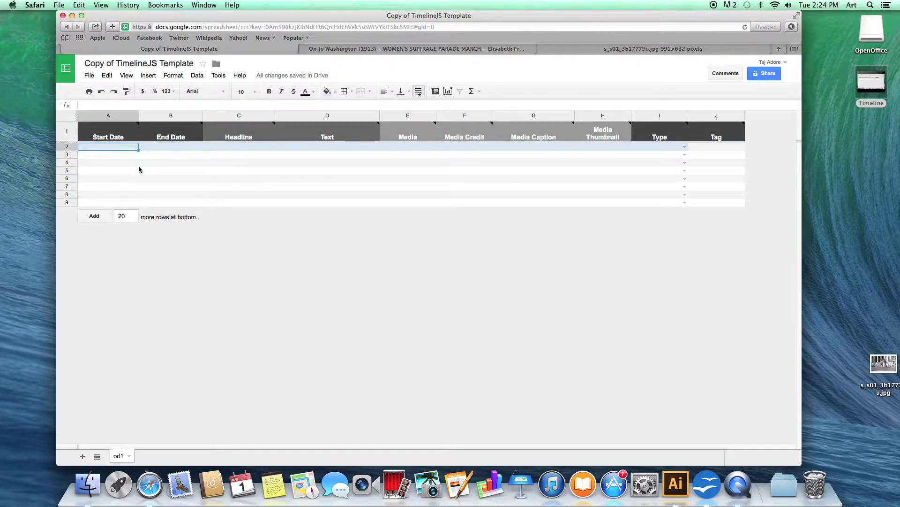
Enter March 3, 1913 as row 2's Start Date and 'Womens Suffrage march' as its Headline
text(March)
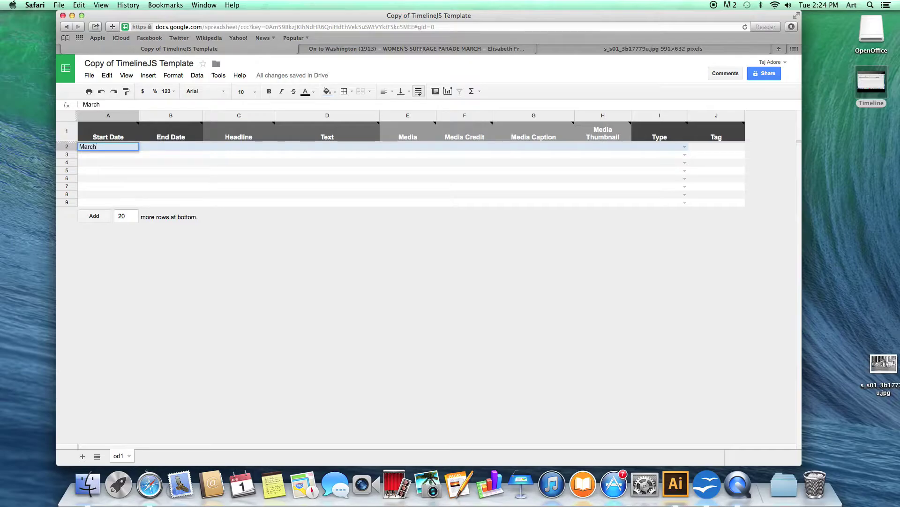
text( 3, 1913)
click(166, 147)
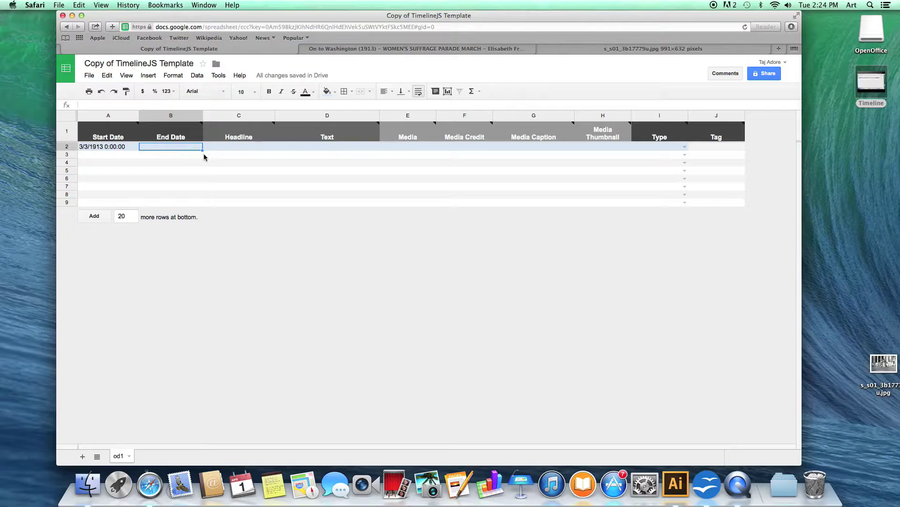
click(222, 149)
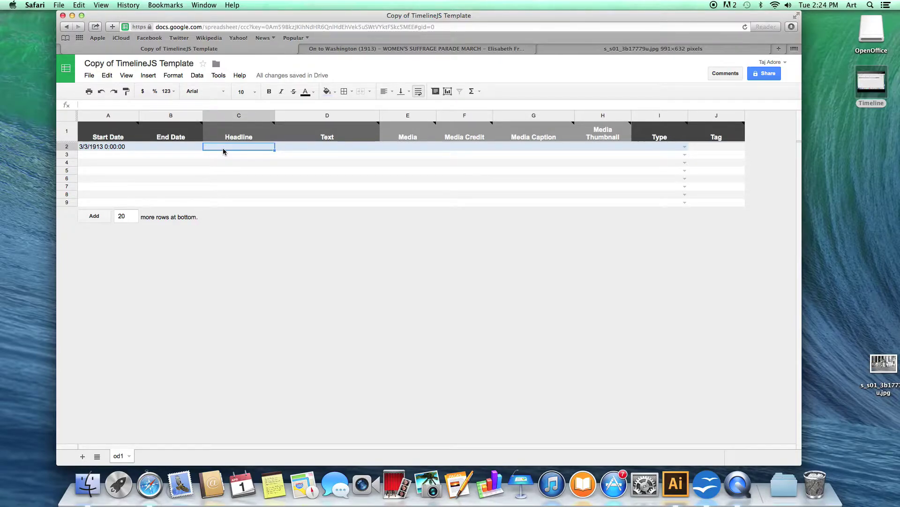
text(Womens)
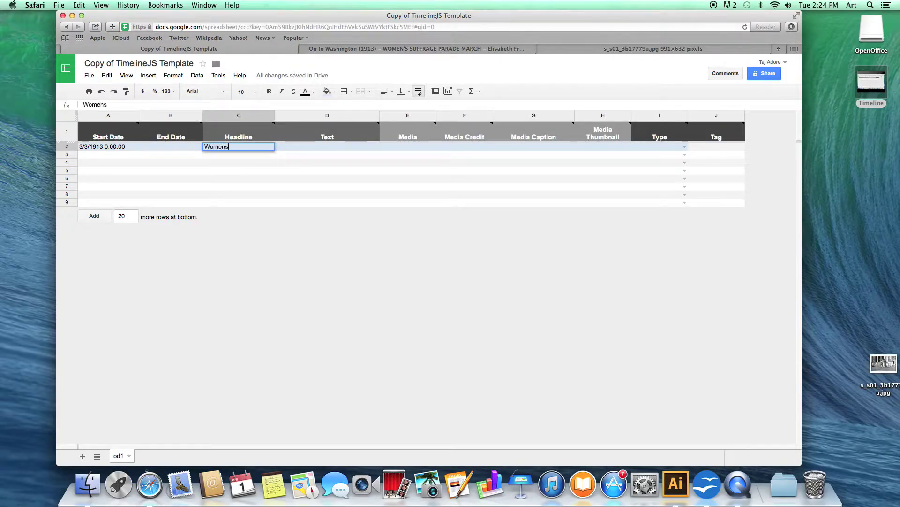
text( Suffrage march)
Fill D2 with 'On March 3, 1913, hundreds of women marched down Pennsylvania Ave in Washington, D.C.'
click(300, 145)
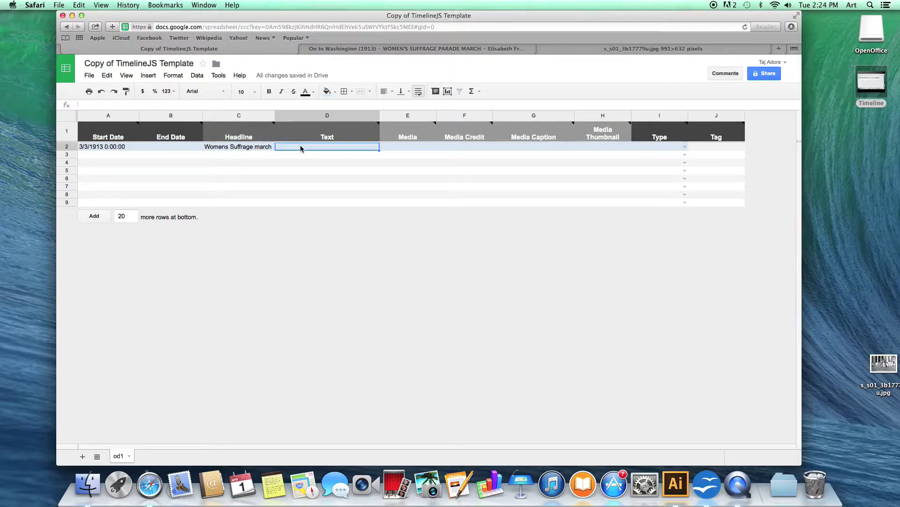
text(On March)
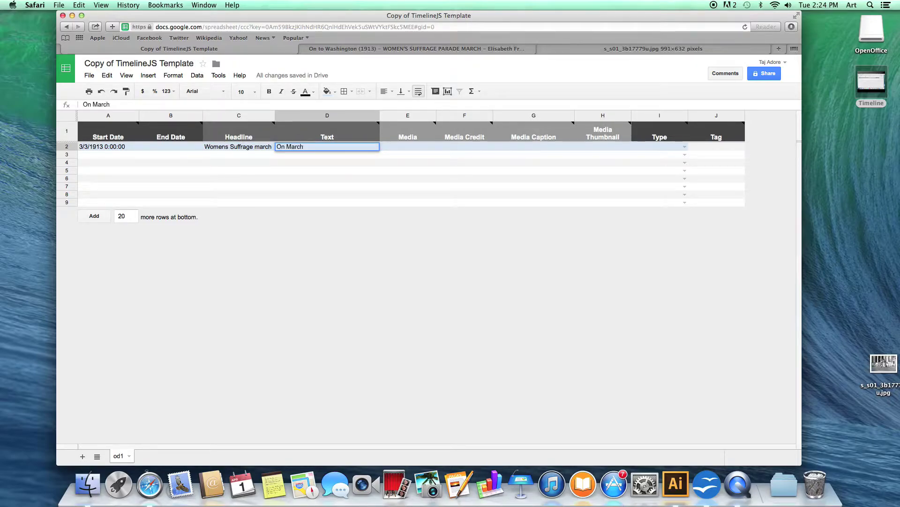
text( 3, 1913, hundreds of women mar)
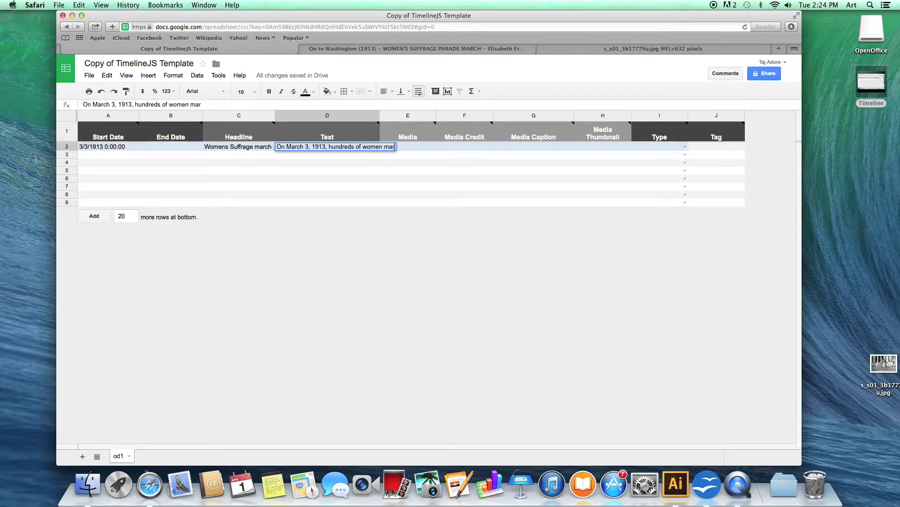
text(ched down )
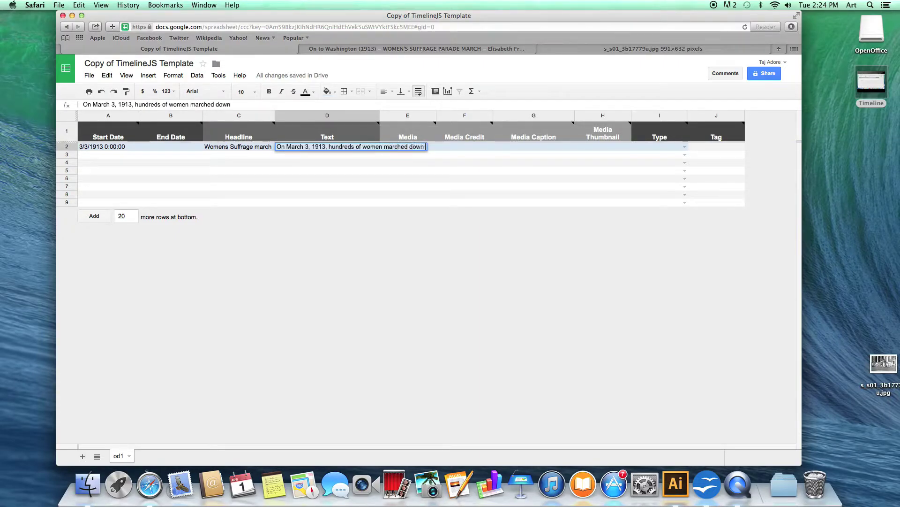
text(Pennsylvan)
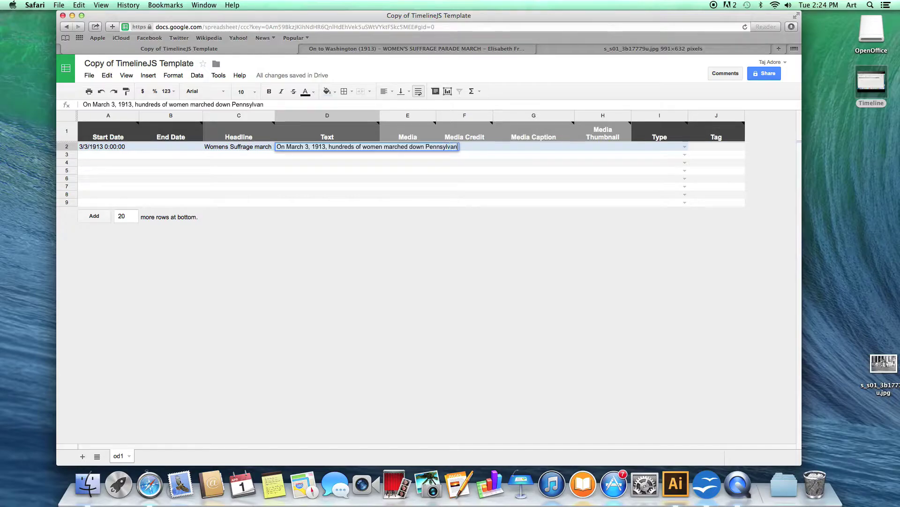
text(ia Ave in W)
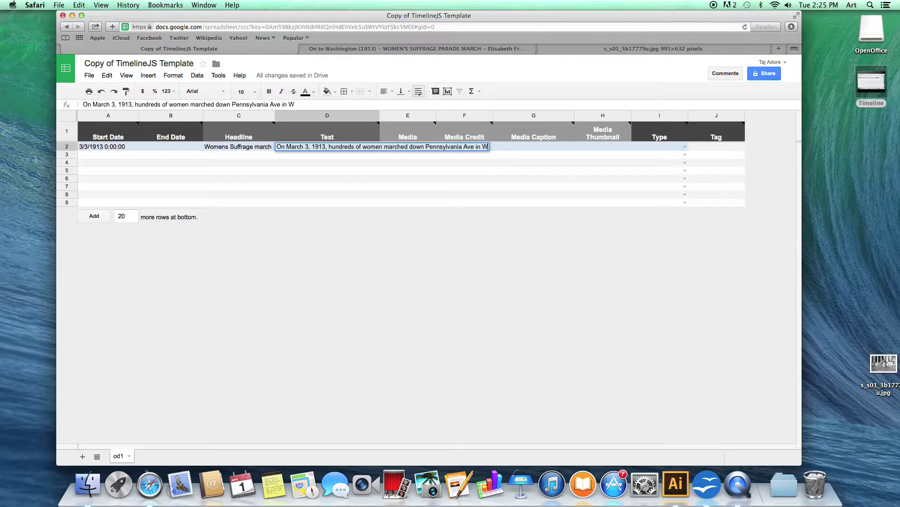
text(ashington, )
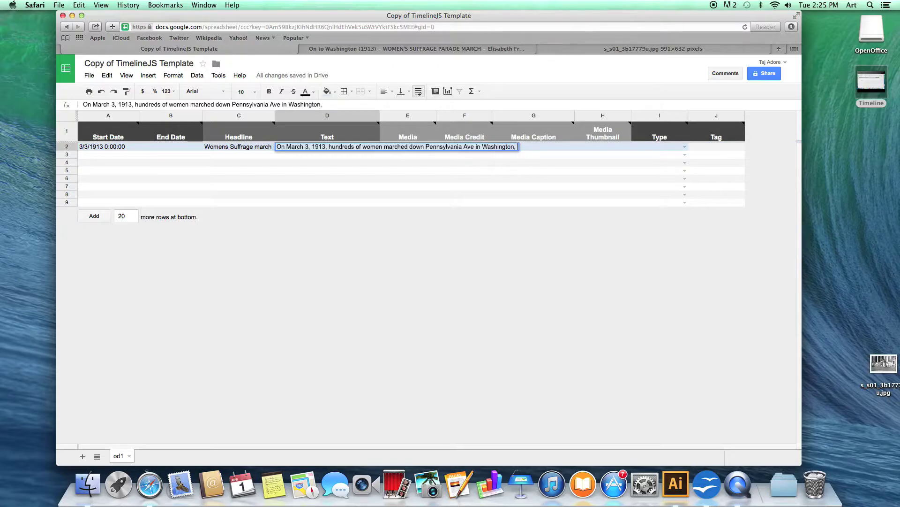
text(D.C.)
Copy the On to Washington (1913) YouTube video URL and paste it into Media cell E2
click(401, 148)
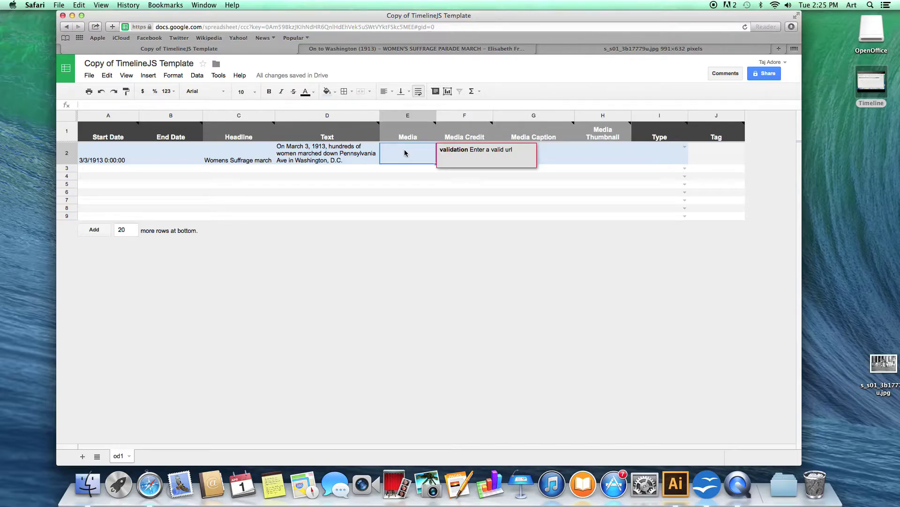
click(440, 49)
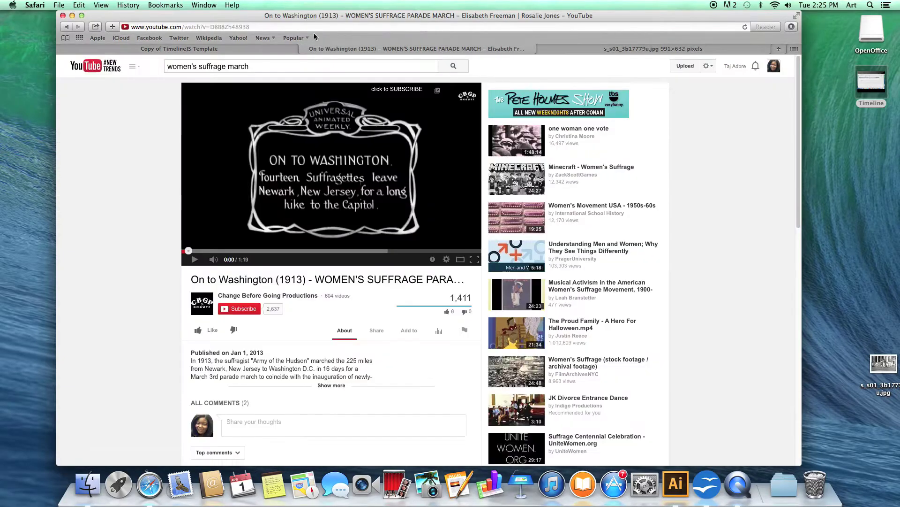
click(274, 28)
key(ctrl+c)
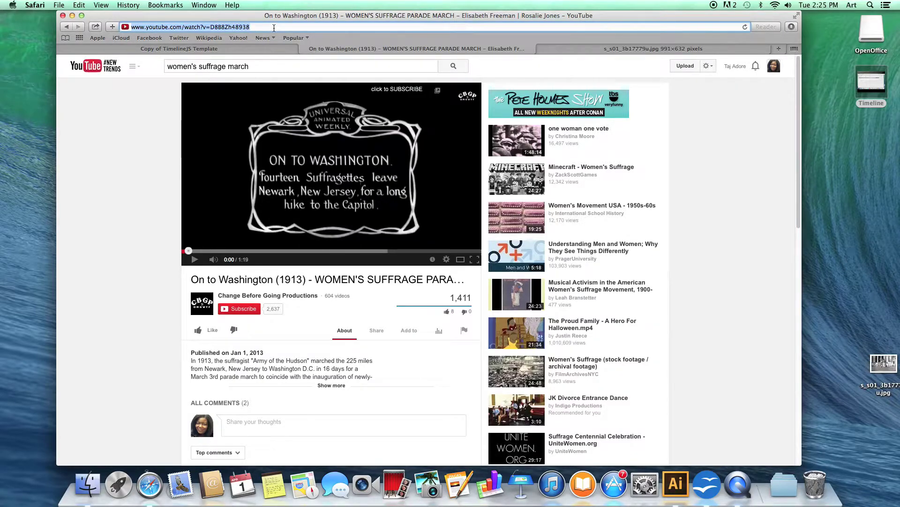
click(247, 49)
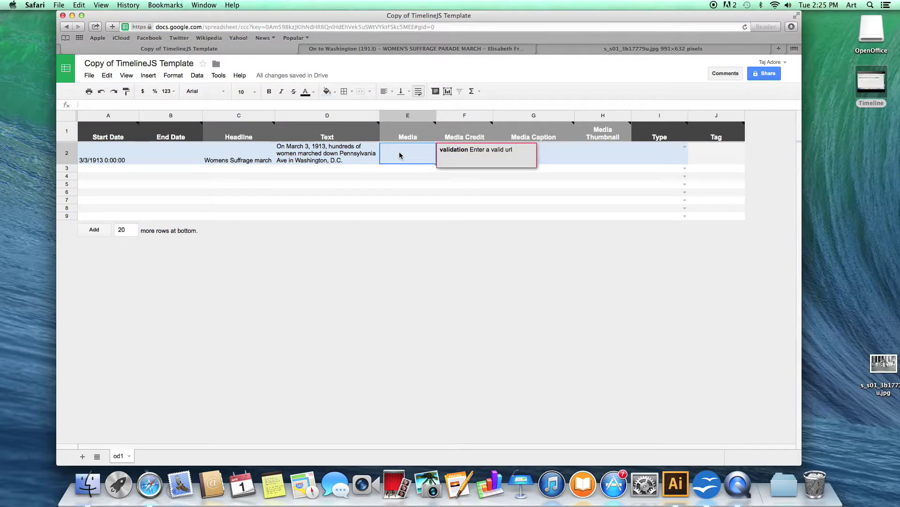
key(ctrl+v)
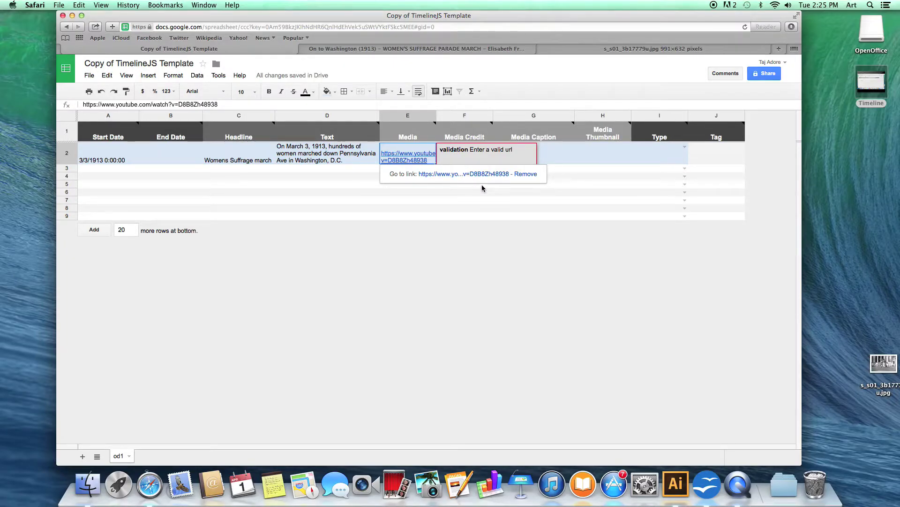
click(545, 157)
click(483, 153)
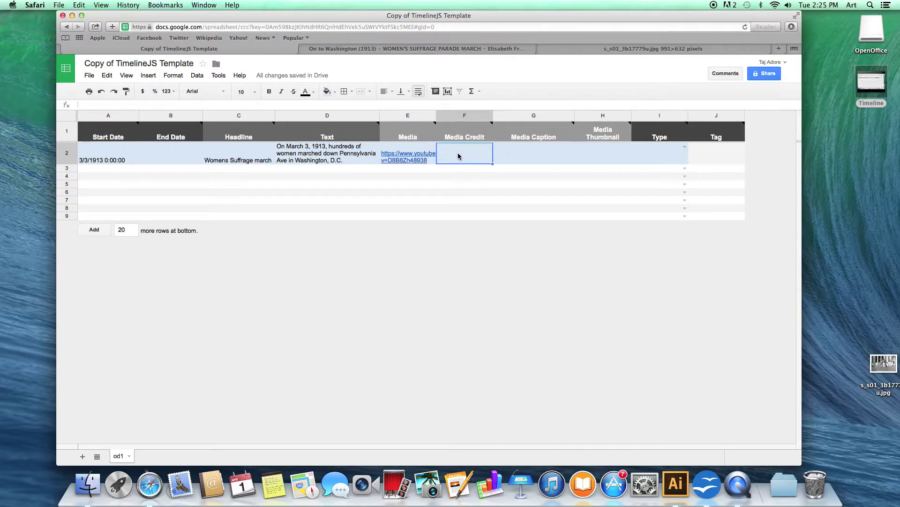
Enter 'Change Before Going Productions' as row 2's Media Credit, taken from the video page
click(387, 49)
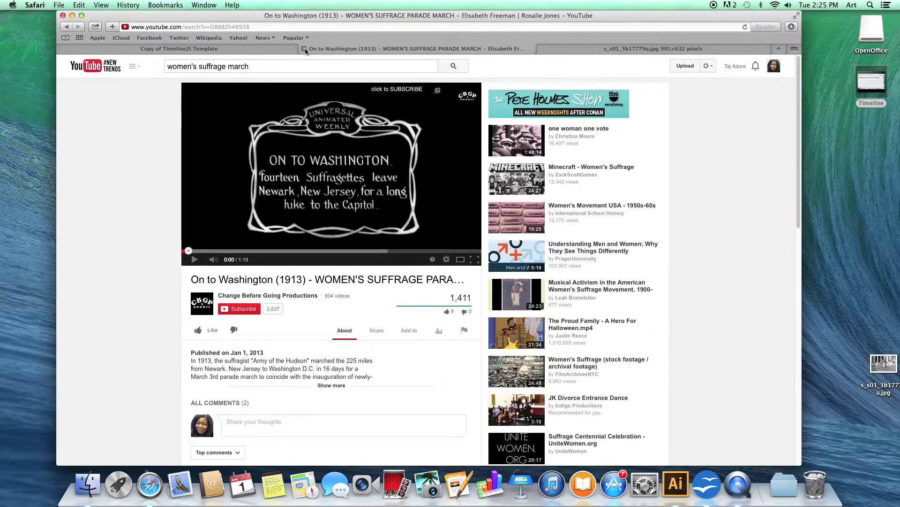
click(257, 49)
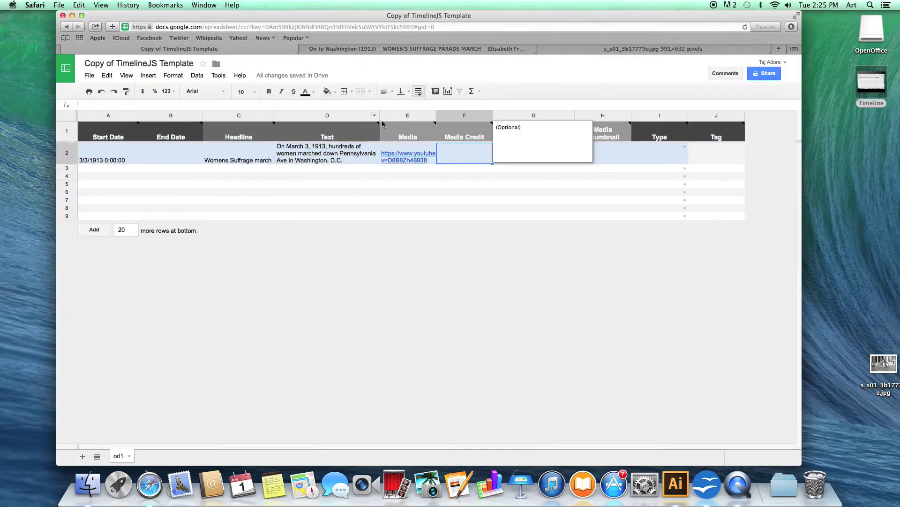
text(C)
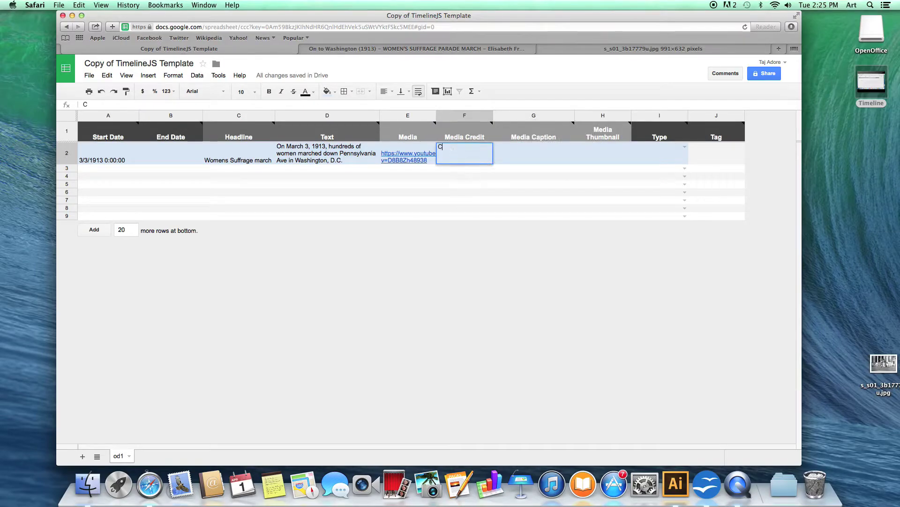
text(hange Before Going Productions)
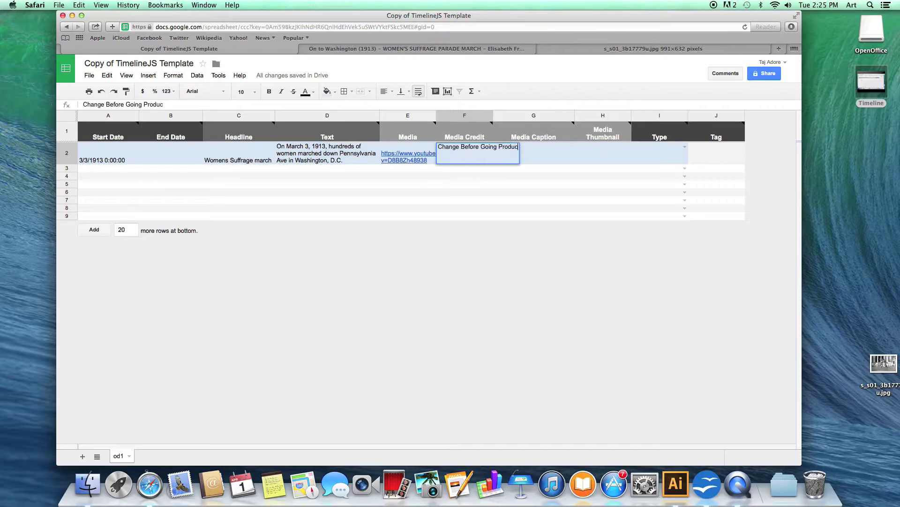
click(538, 156)
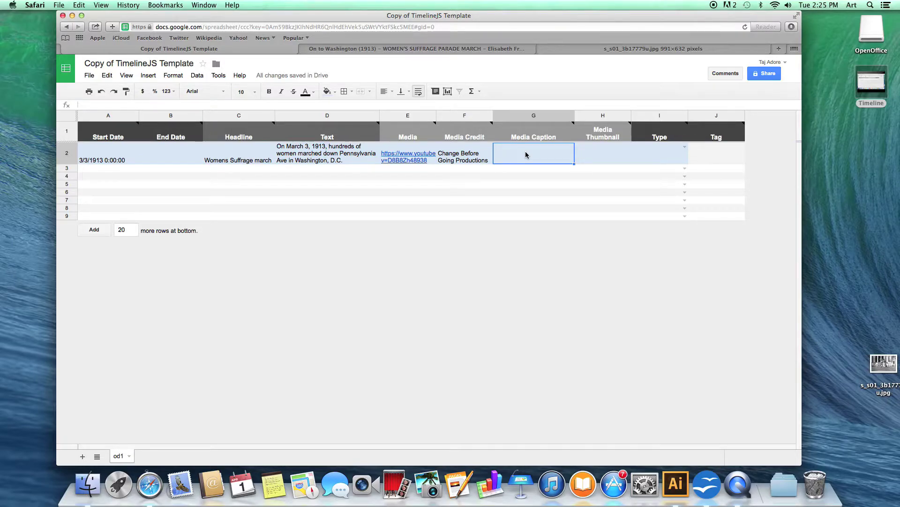
Type 'Womens Suffrage Parade March' as row 2's Media Caption
text(Womens)
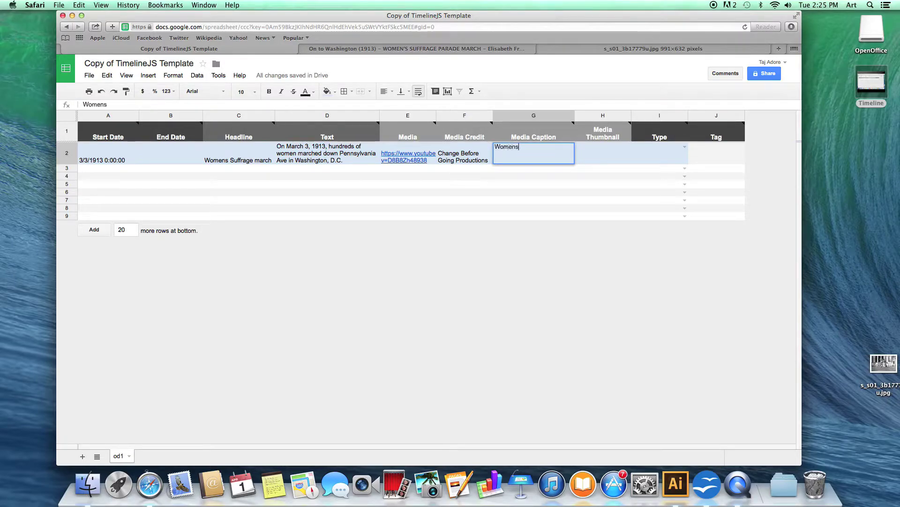
text(')
key(BackSpace)
text(Suffrage Parade March)
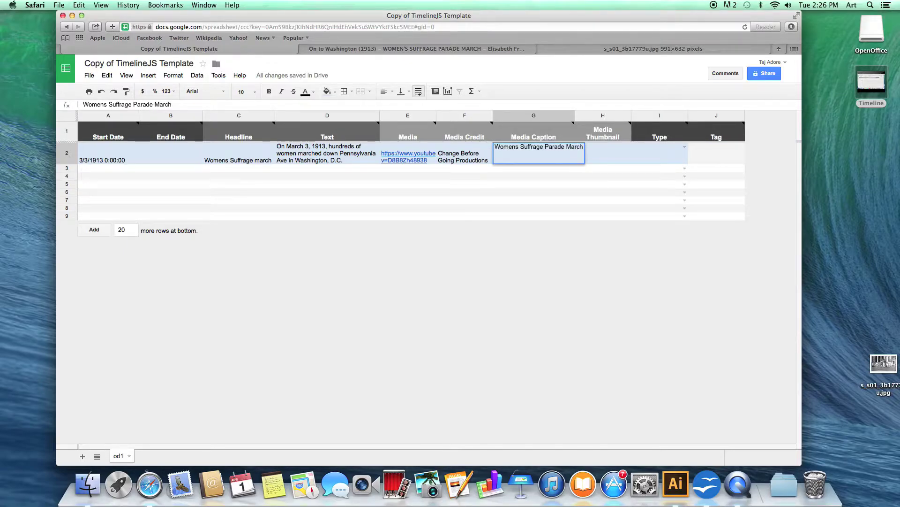
Copy the suffrage parade photo's theatlantic.com address and paste it into Media Thumbnail cell H2
click(600, 155)
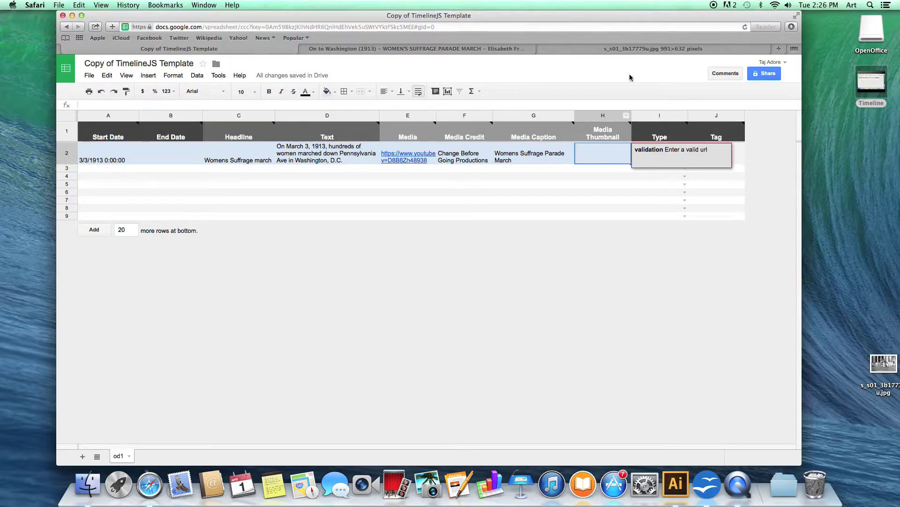
click(635, 49)
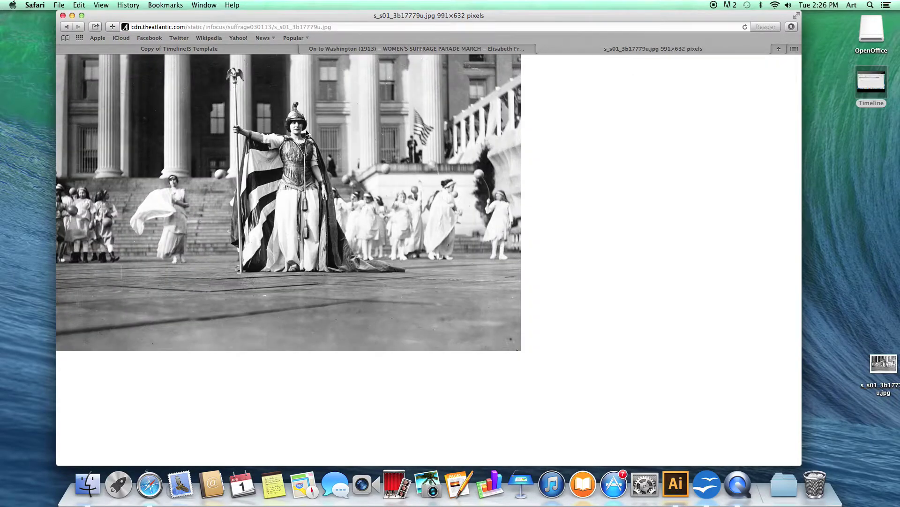
click(272, 27)
key(super+c)
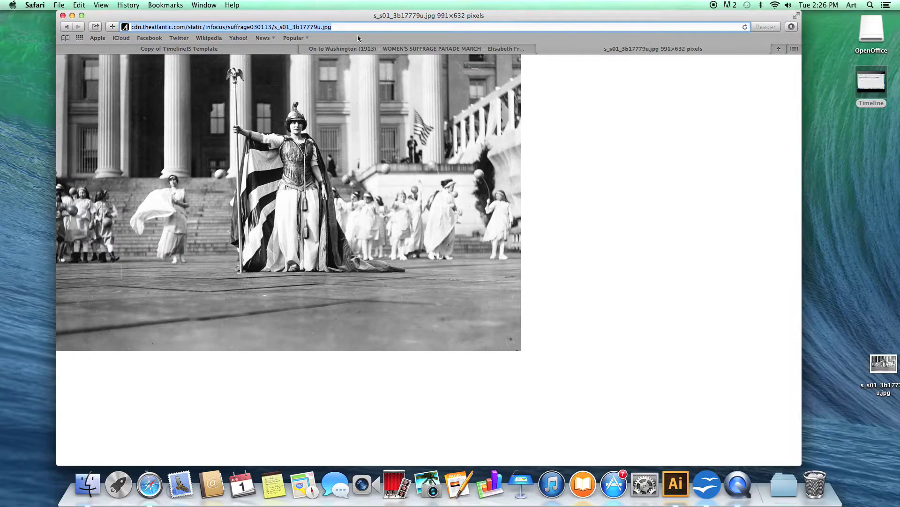
click(457, 48)
click(255, 49)
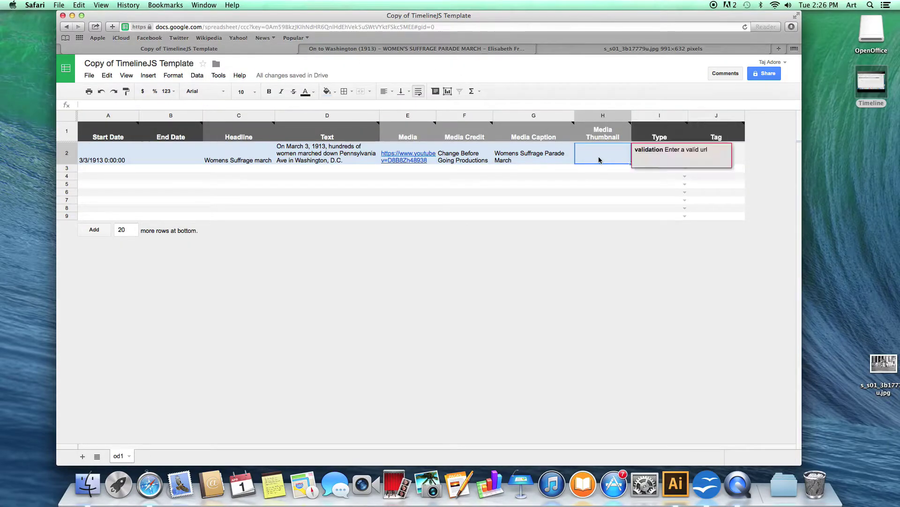
key(super+v)
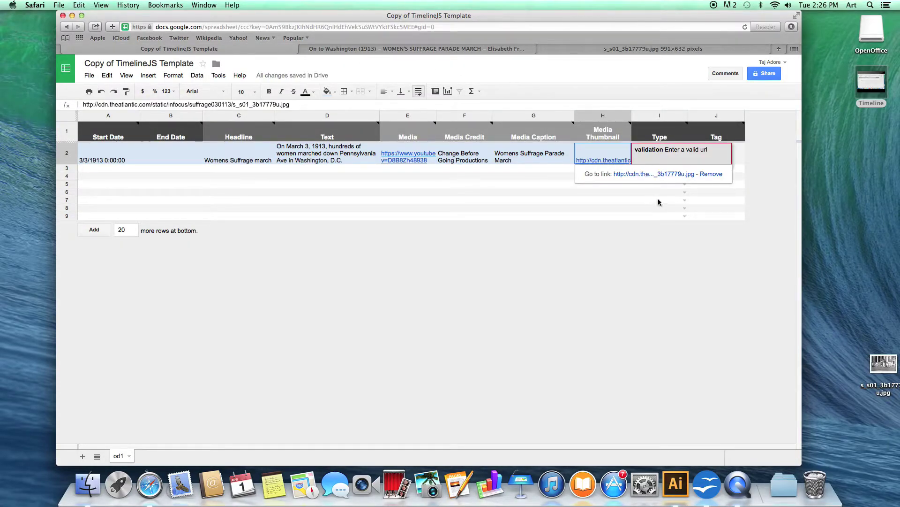
Set row 2's Type to 'title' from the dropdown
click(658, 201)
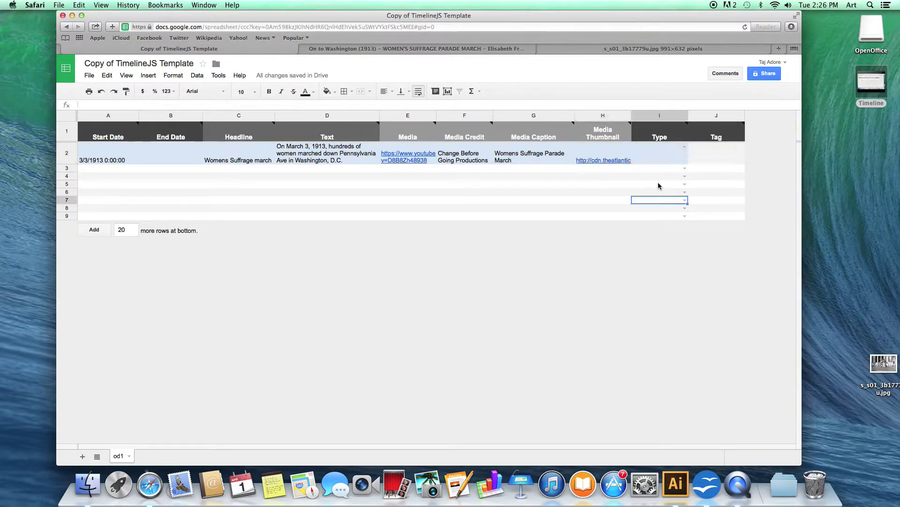
click(684, 149)
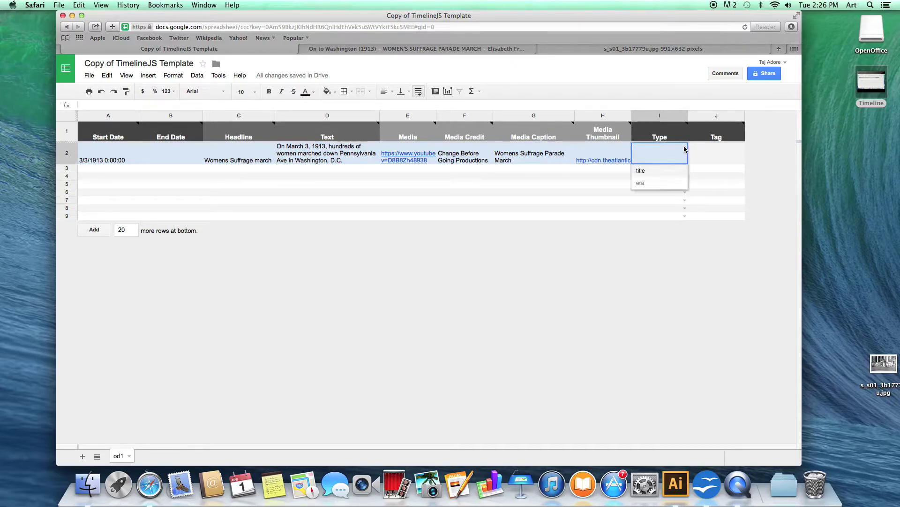
click(650, 174)
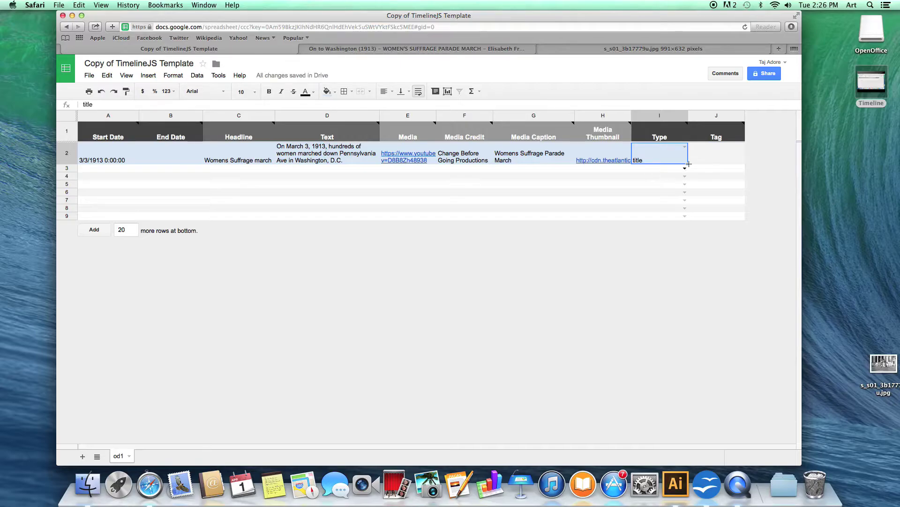
Tag row 2 as 'Womens Suffrage March' in cell J2
click(715, 155)
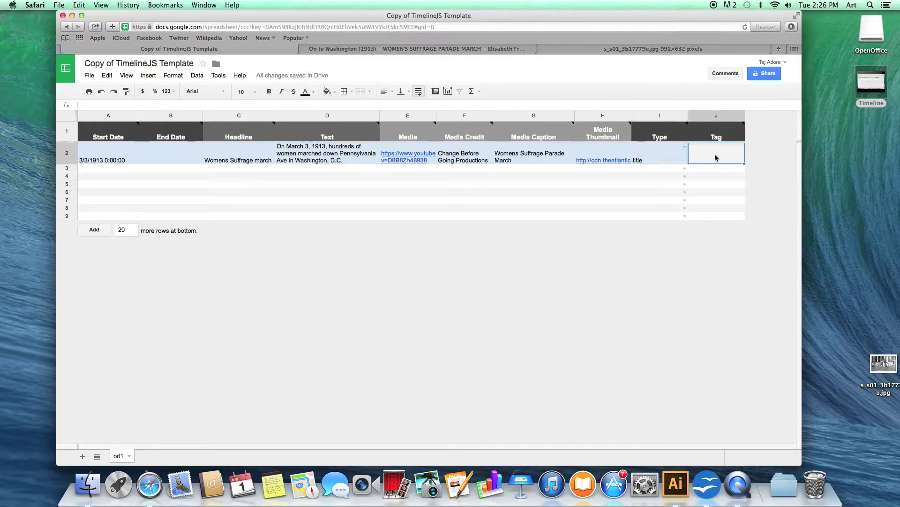
mouse_move(708, 143)
text(Wom)
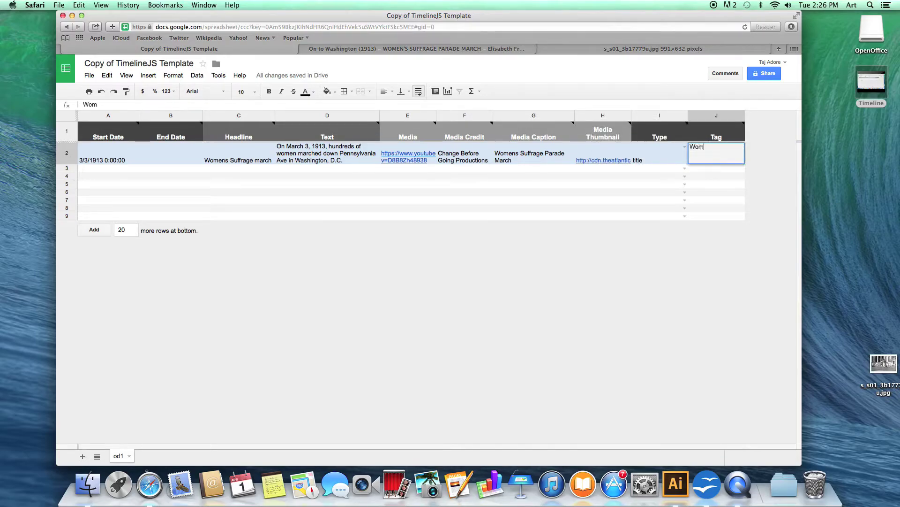
text(ens Suffrage March)
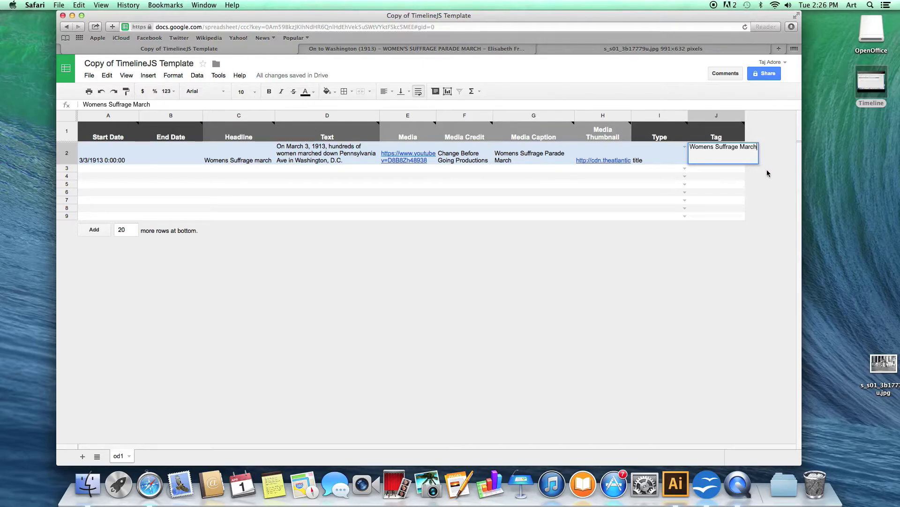
click(734, 176)
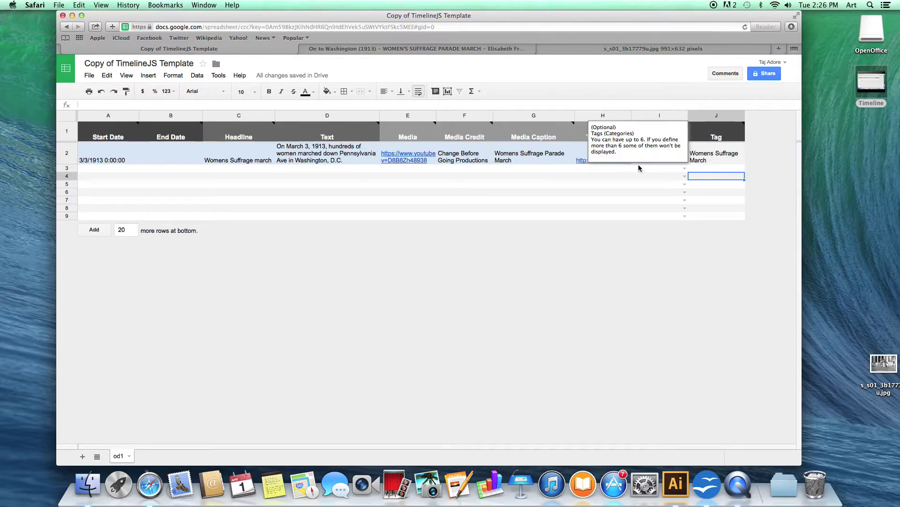
mouse_move(596, 139)
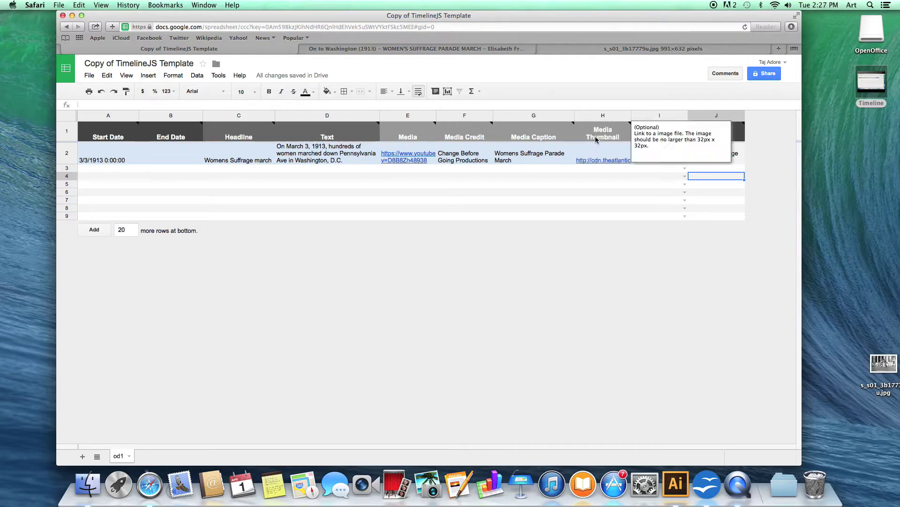
mouse_move(414, 137)
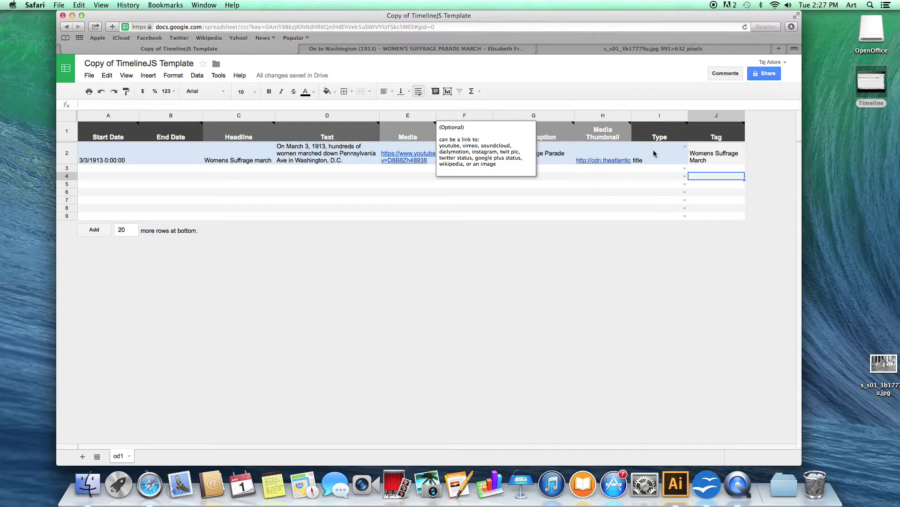
mouse_move(656, 137)
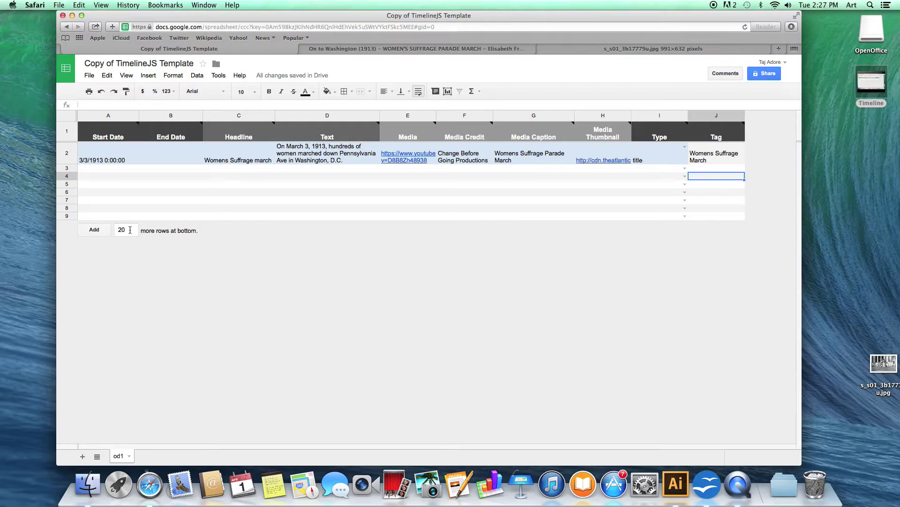
Append 2 rows to the sheet, then delete row 11 so it ends at row 10
drag(130, 230, 118, 230)
text(2)
click(96, 232)
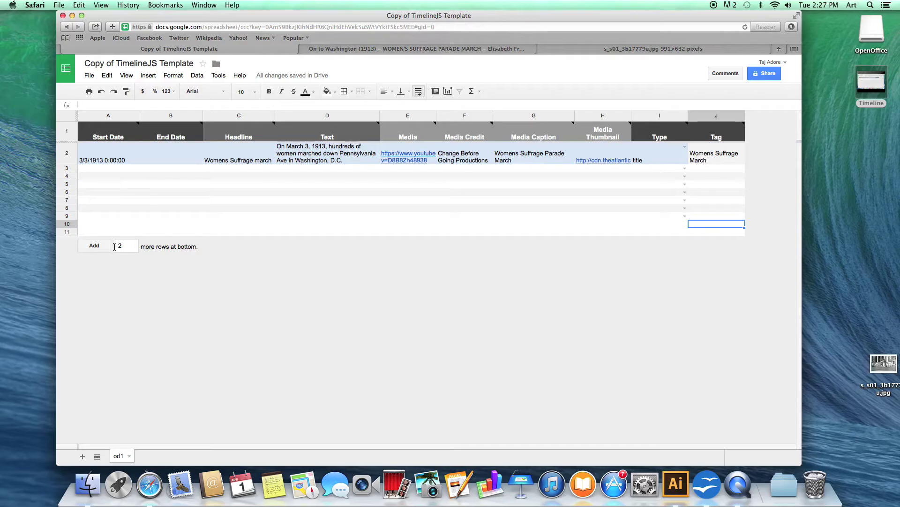
right_click(67, 232)
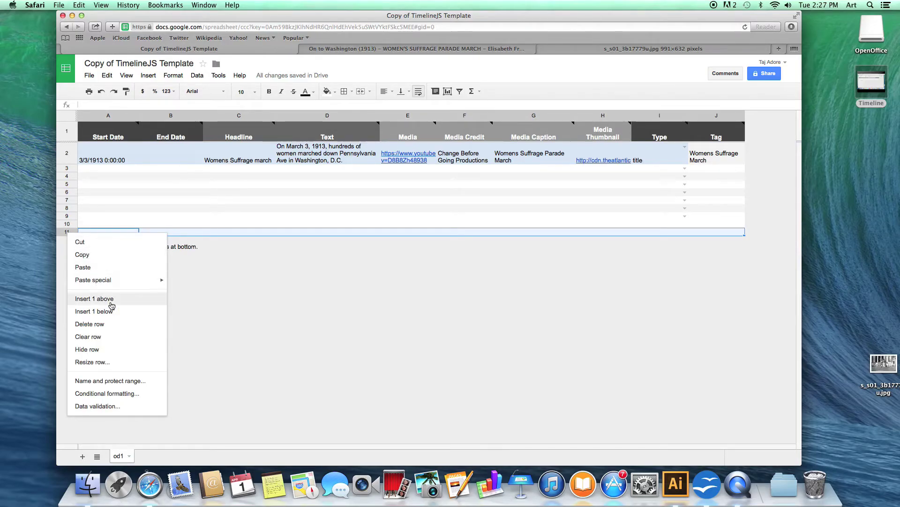
click(98, 327)
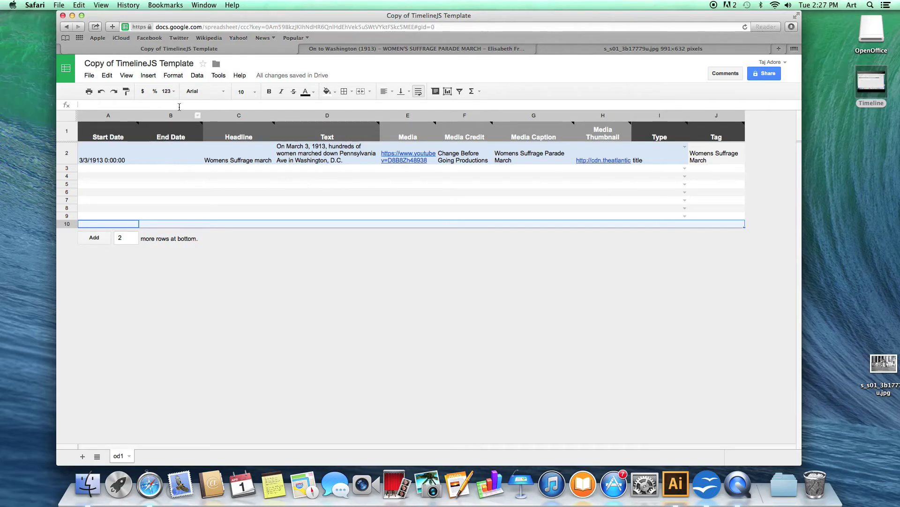
Rename 'Copy of TimelineJS Template' to 'Women's Civil Rights Movement' in the Rename dialog
click(153, 64)
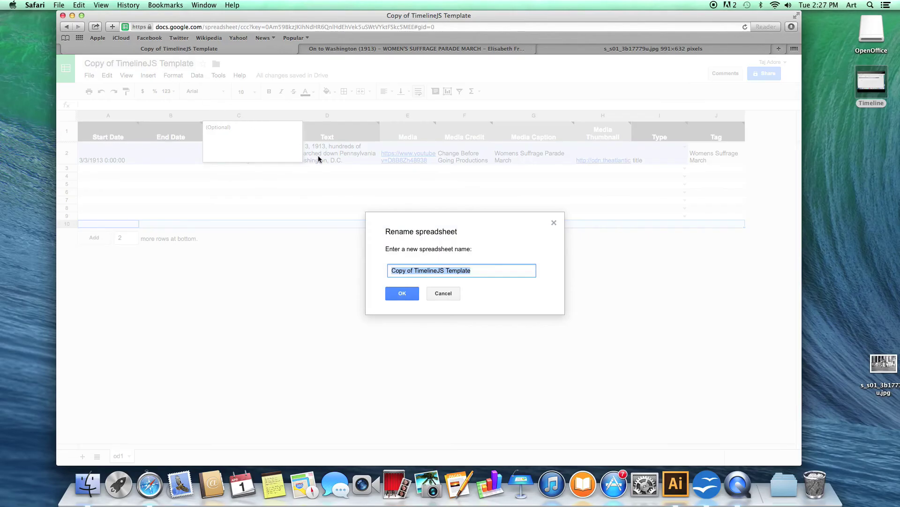
text(Wo)
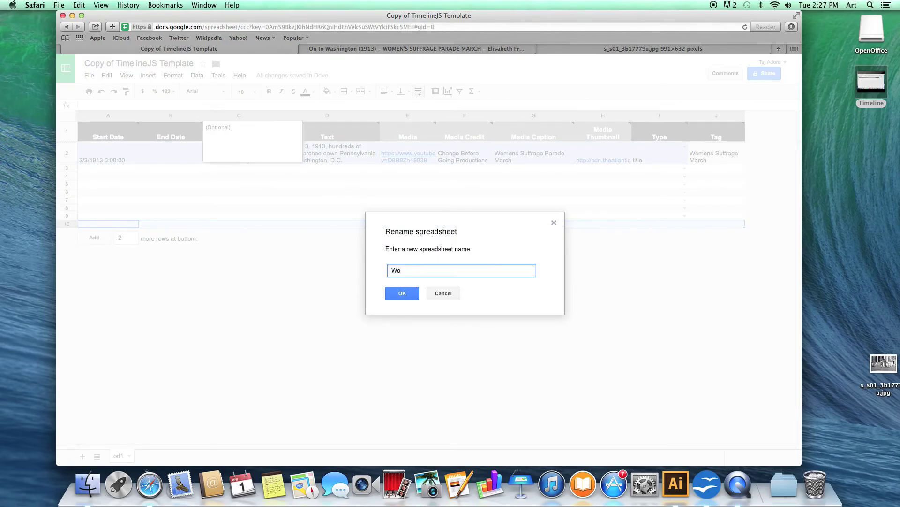
text(men's Ci)
key(BackSpace)
key(BackSpace)
text(Civil Rights Movement)
click(405, 293)
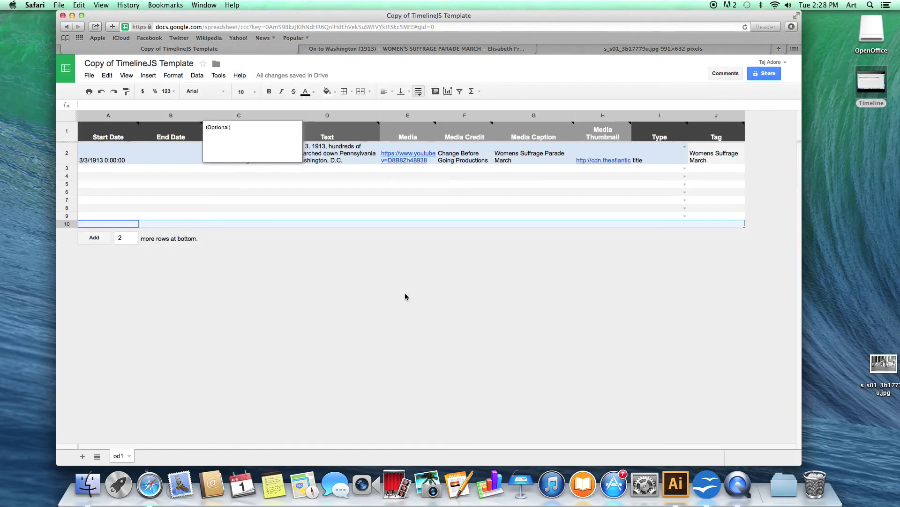